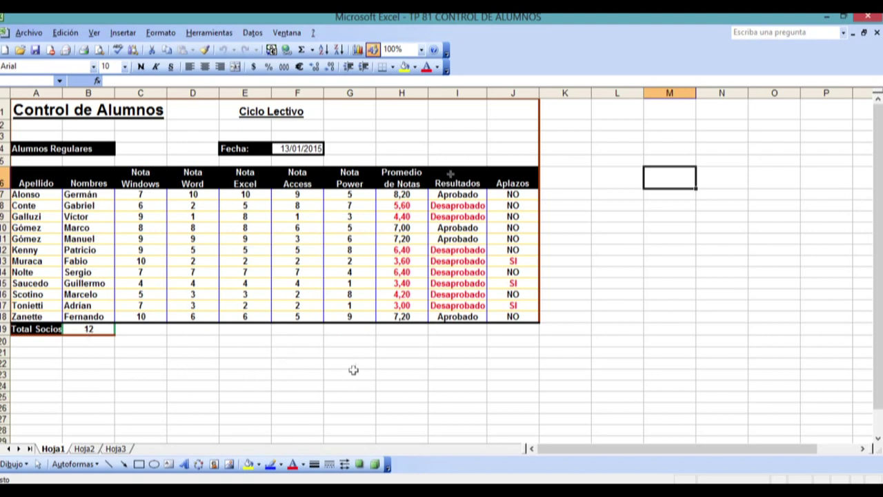
Widen the Resultados column slightly and inspect the pass/fail formula in cells I11 and I13.
drag(487, 92, 504, 93)
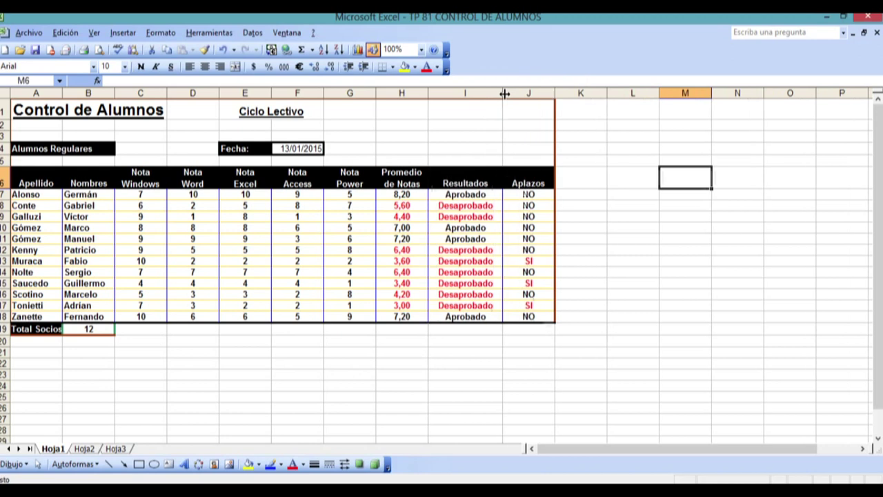
click(475, 241)
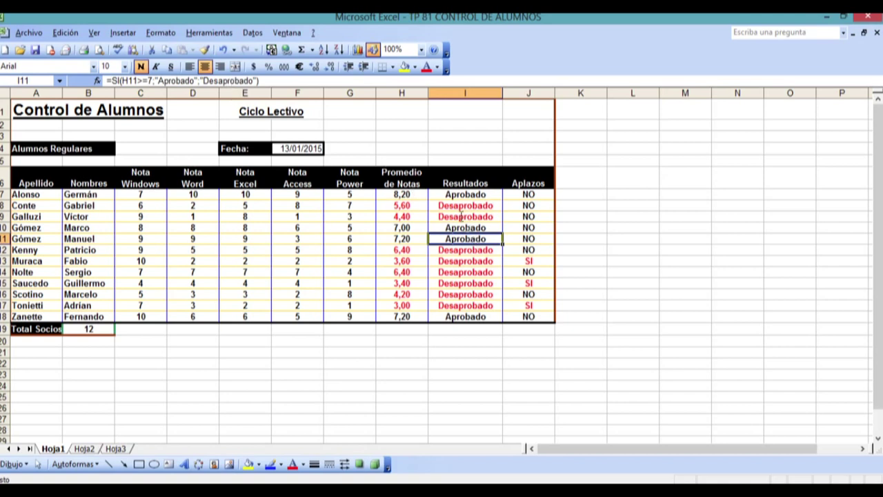
click(466, 263)
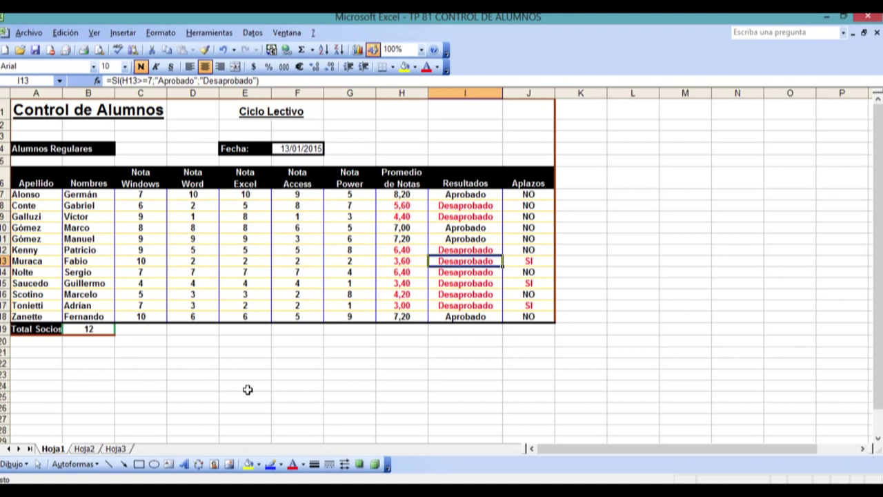
Examine the date formula in F4, the individual marks in columns C to G, and the average formula in H7.
click(307, 148)
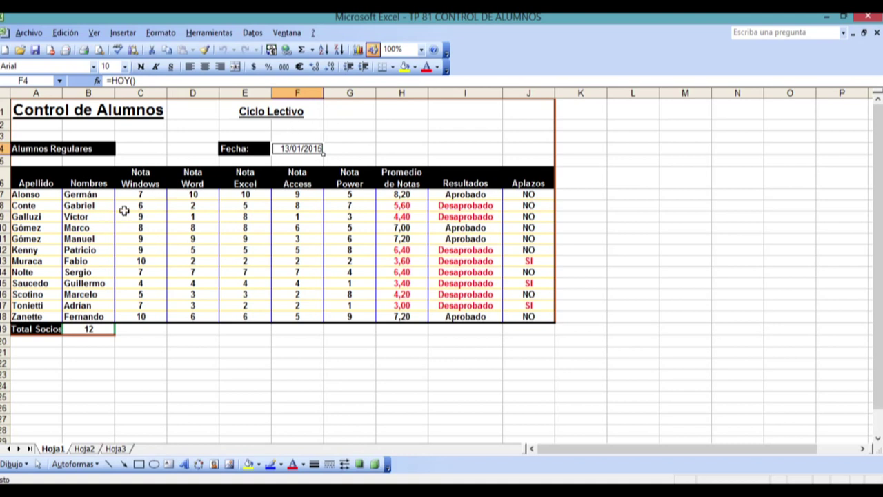
click(143, 197)
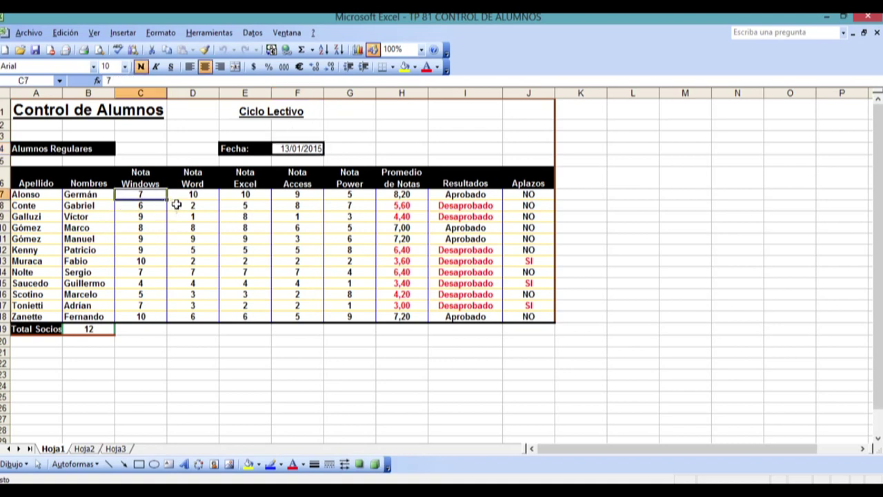
click(138, 217)
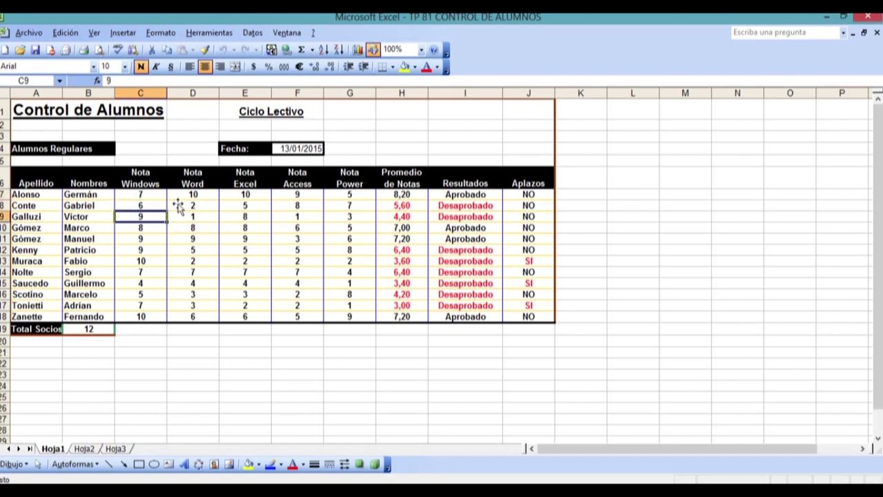
click(180, 207)
click(233, 207)
click(300, 205)
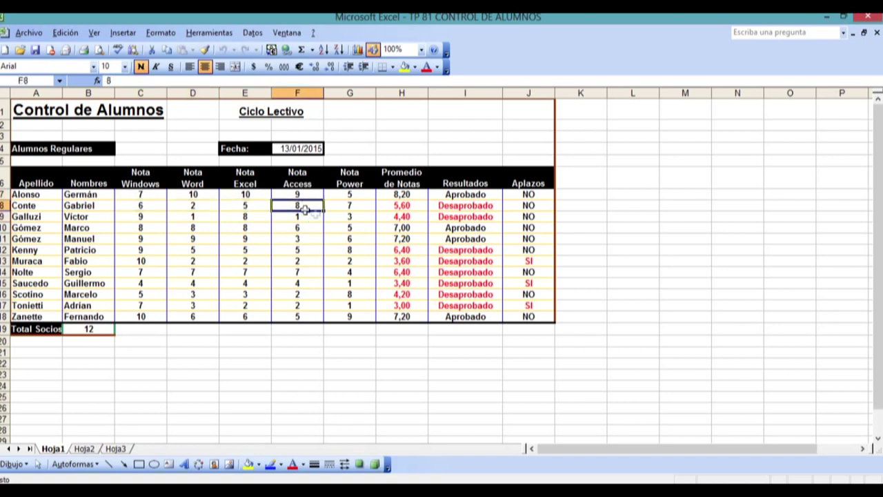
click(349, 207)
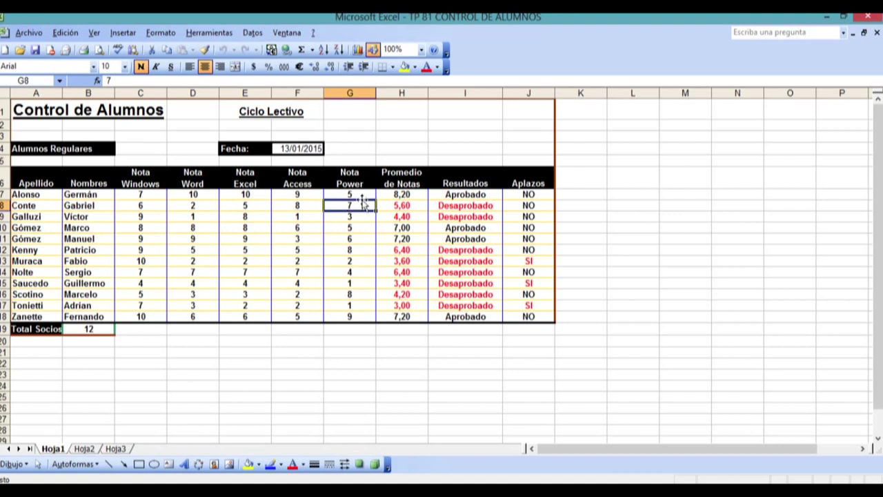
click(360, 196)
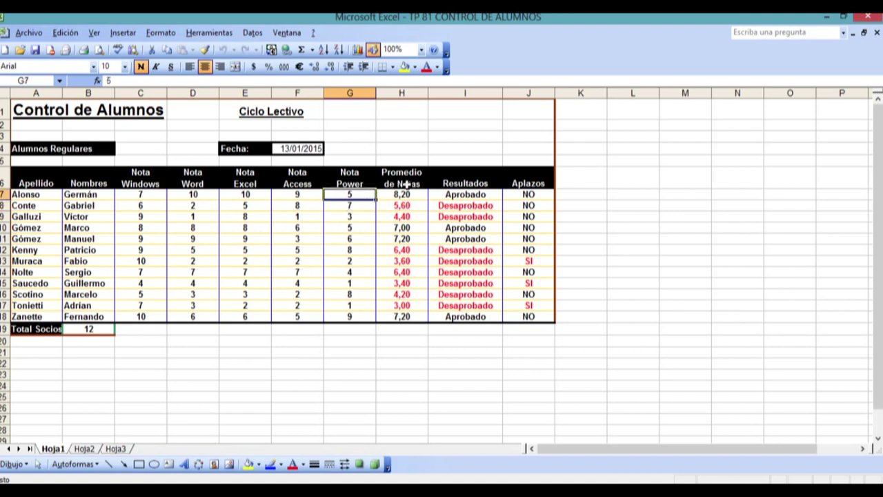
click(394, 195)
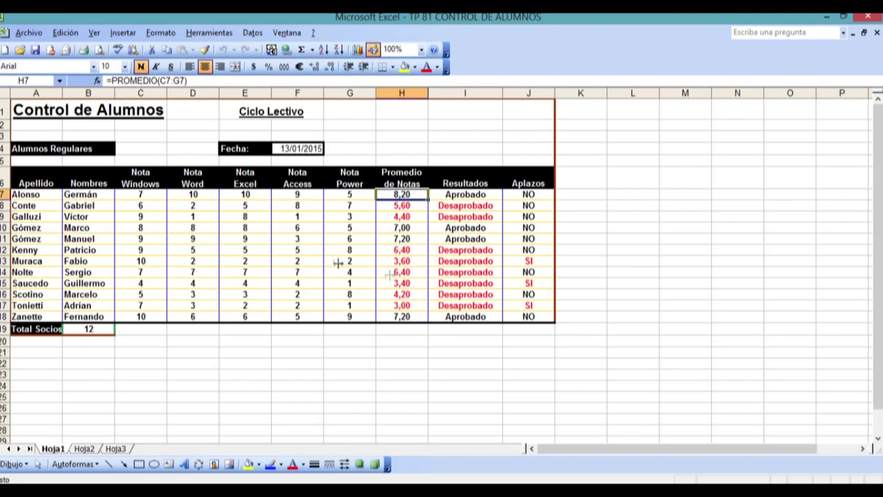
Examine the conditional formulas in the Resultados and Aplazos columns, including cells I7, J7, J13 and J17.
click(472, 197)
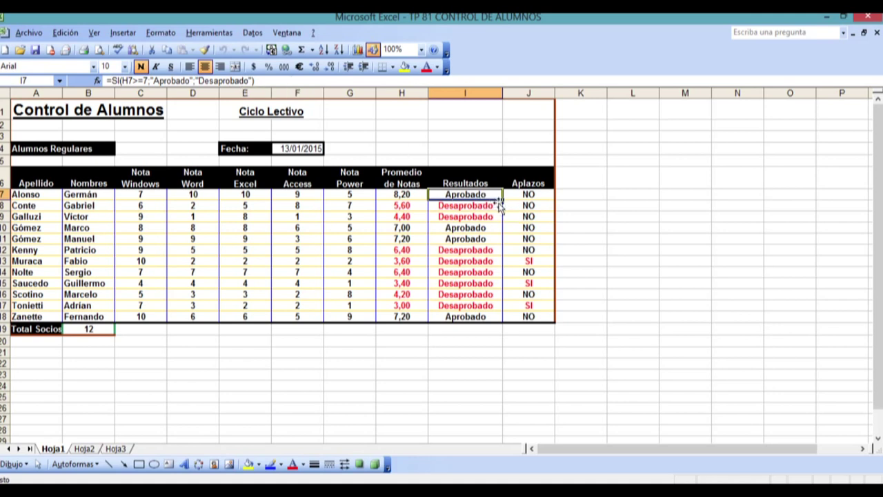
click(482, 229)
click(476, 195)
click(522, 195)
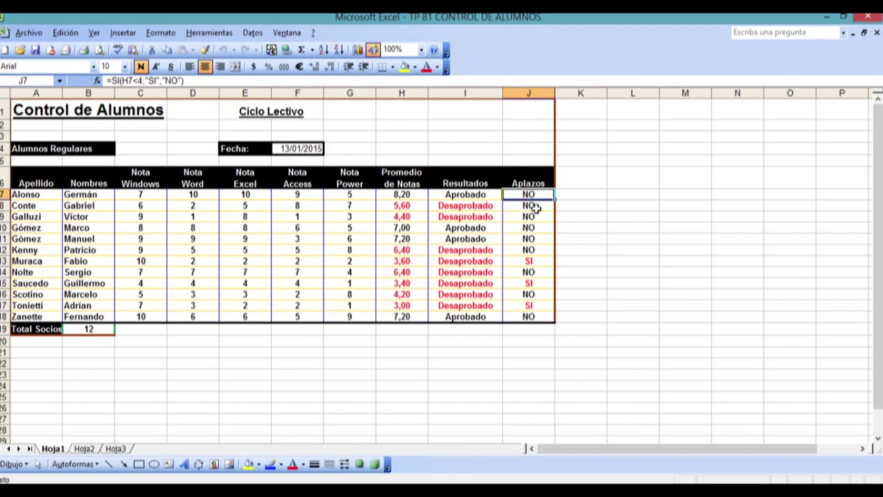
click(535, 262)
click(531, 305)
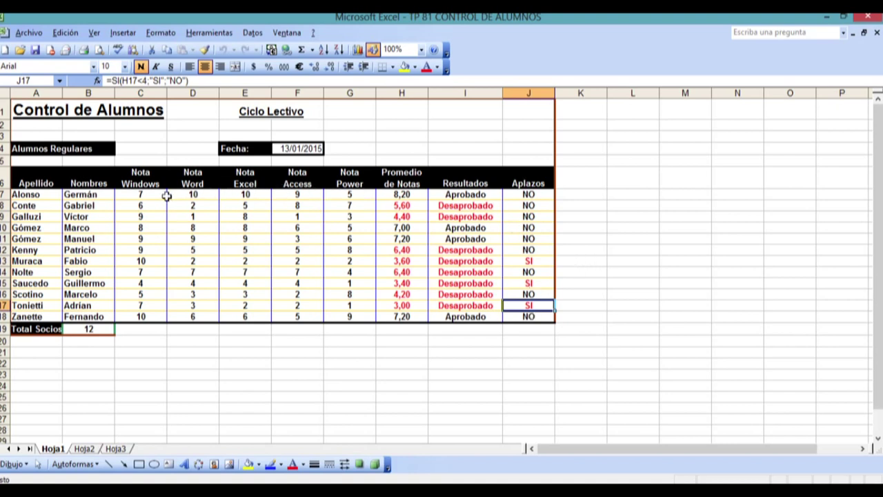
Check the counting formula in B19 and widen the Apellido column so the Total Socios label fits.
click(88, 329)
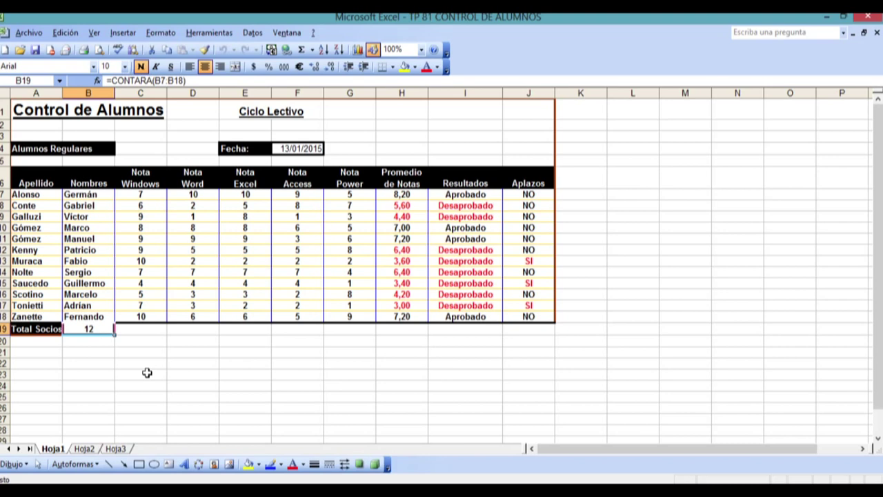
click(147, 372)
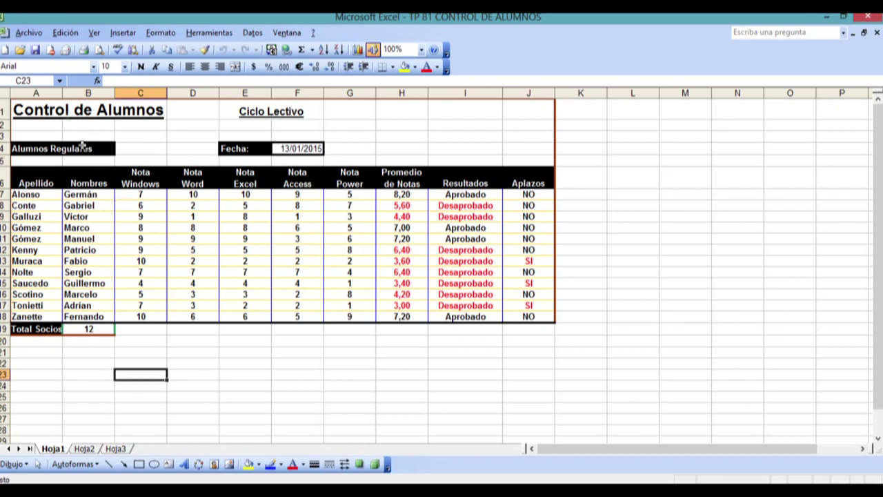
drag(62, 92, 78, 92)
click(301, 370)
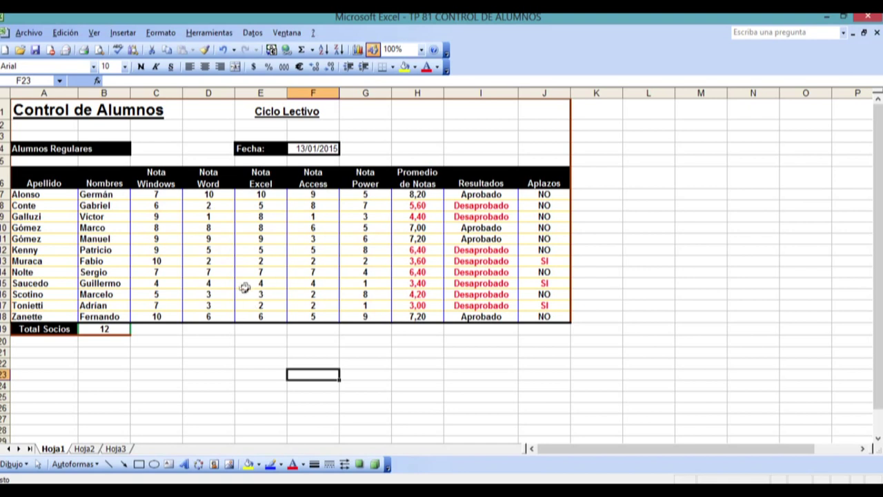
click(129, 353)
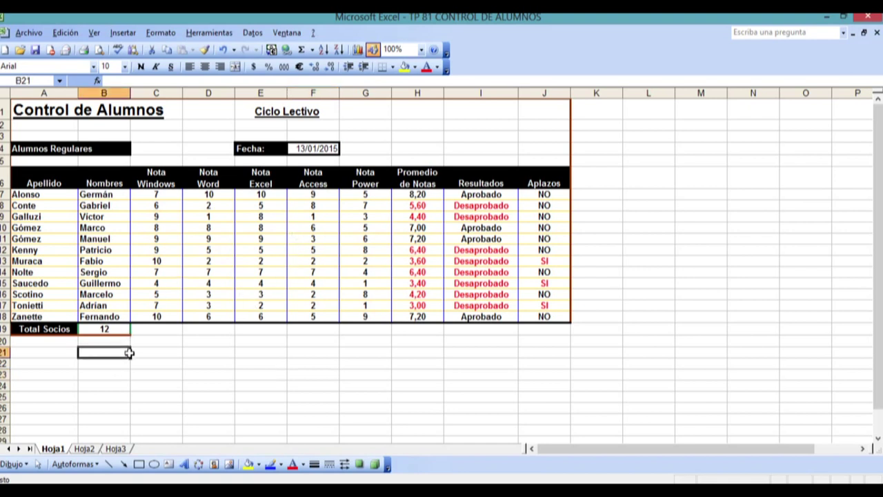
Examine the Total Socios label in A19 and the counting formula in B19.
click(69, 330)
click(103, 330)
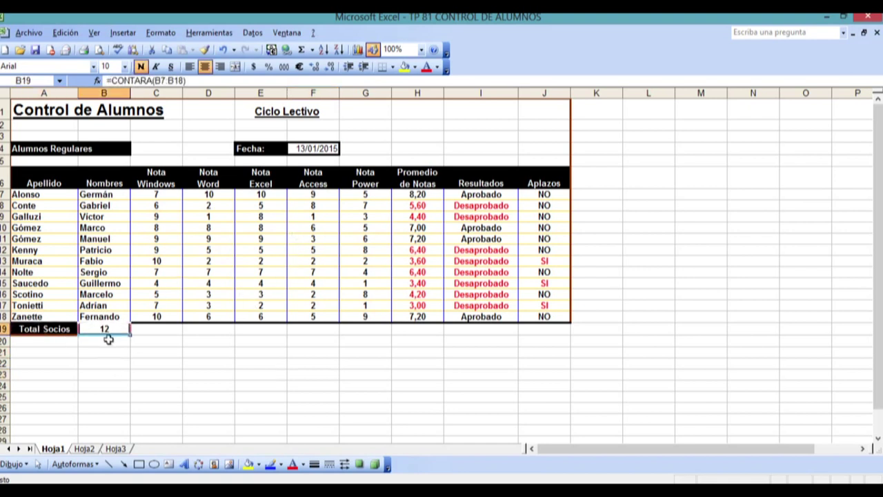
click(144, 342)
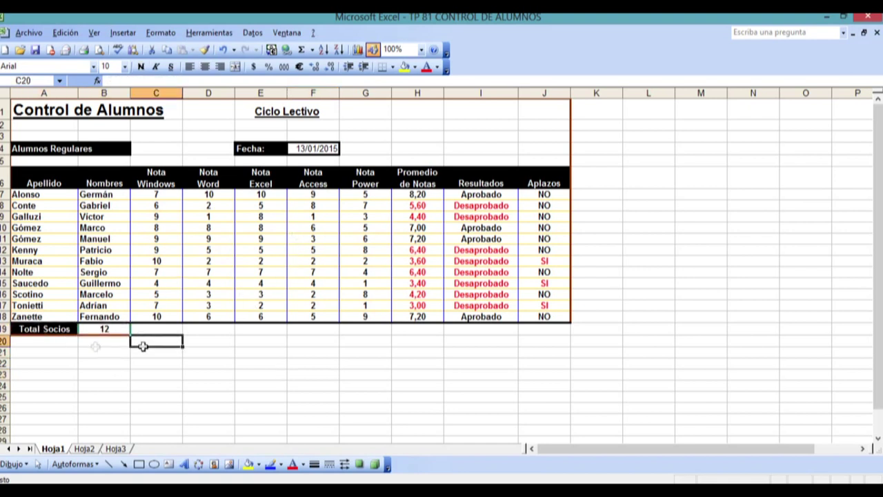
click(103, 329)
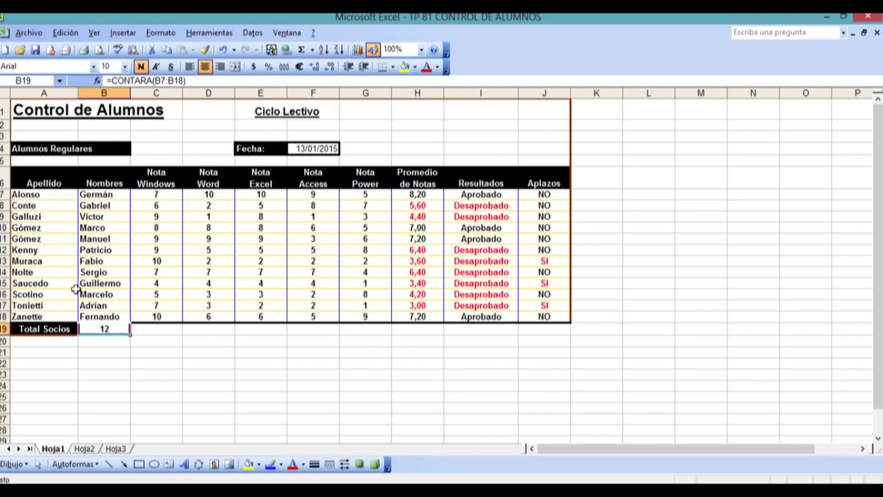
click(54, 328)
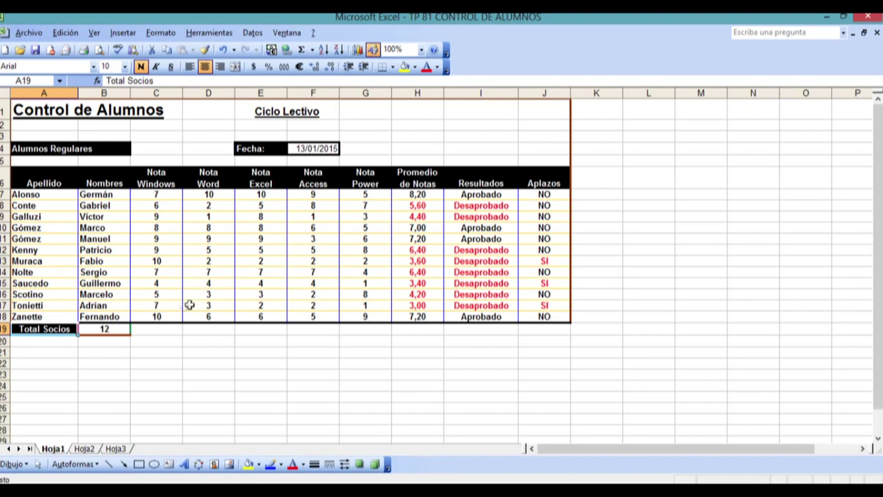
click(173, 350)
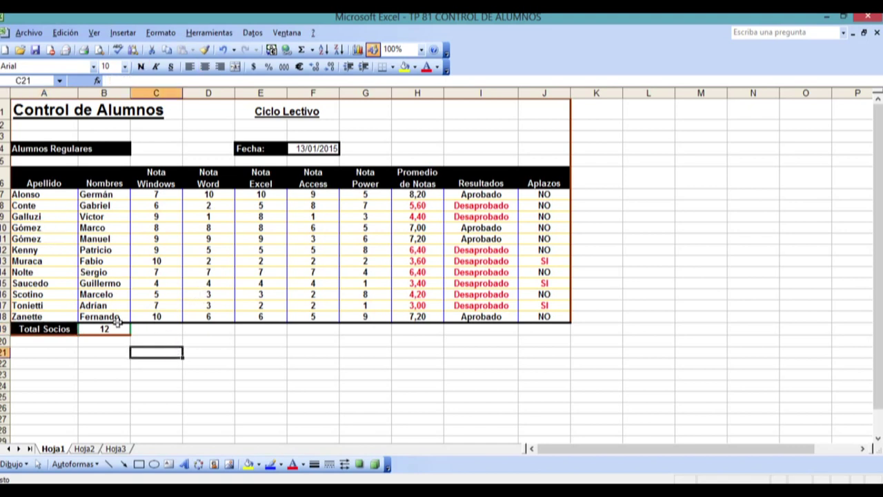
click(220, 374)
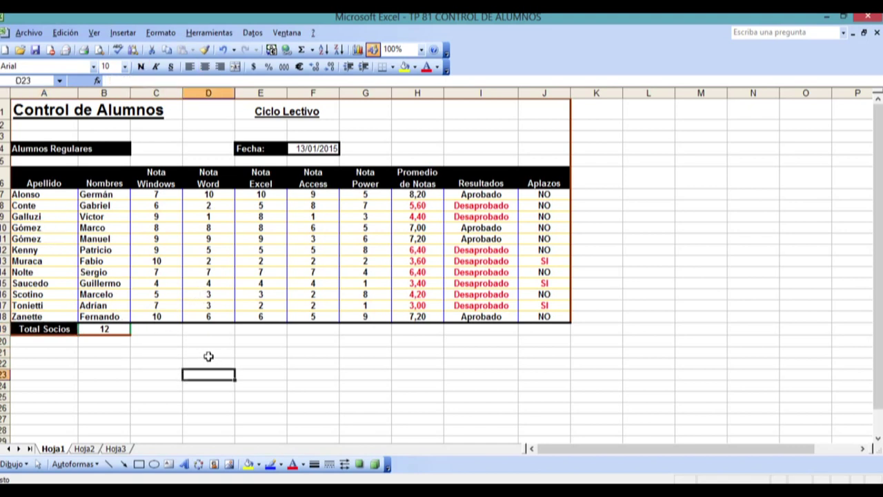
Review the manually entered data by selecting the student names in A7:B18 and the names with marks in A7:G18.
drag(22, 194, 119, 317)
click(136, 360)
click(32, 196)
click(167, 376)
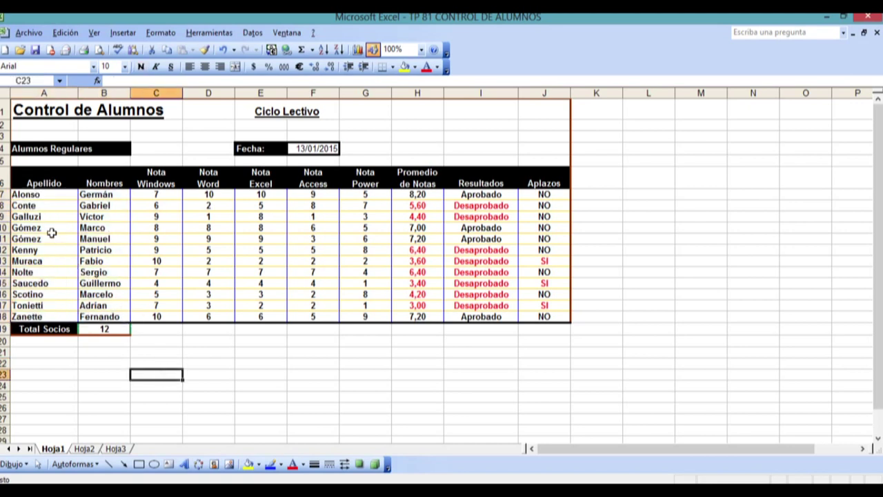
click(39, 197)
drag(39, 197, 365, 318)
click(260, 351)
drag(36, 198, 121, 313)
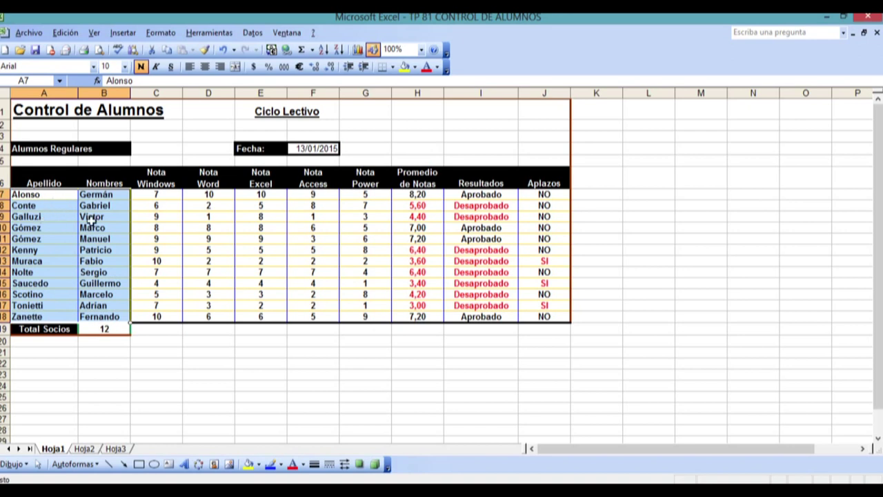
click(178, 360)
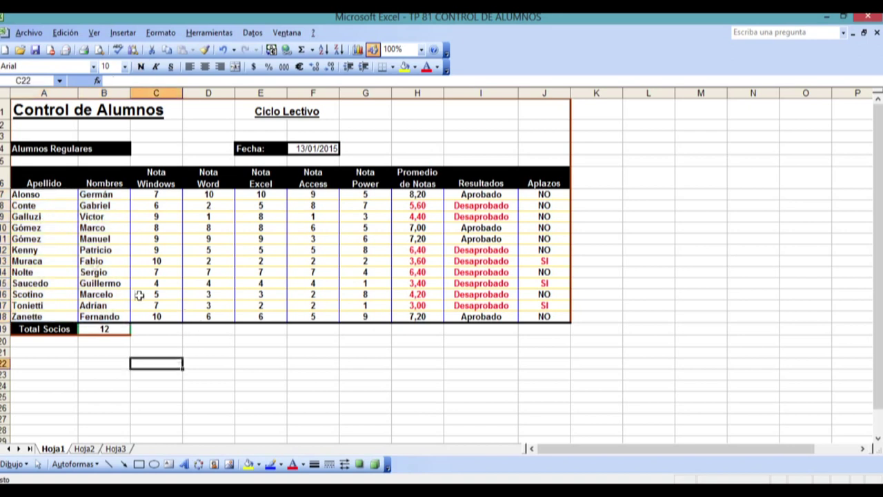
drag(28, 196, 364, 312)
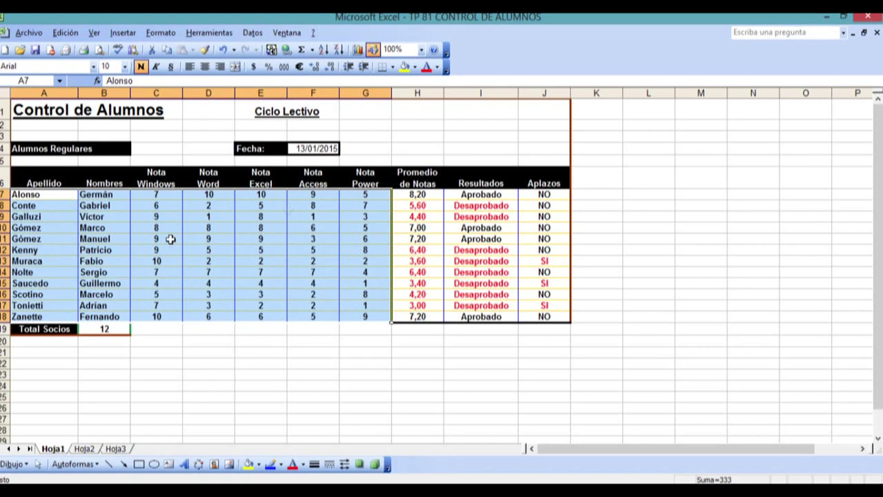
click(238, 354)
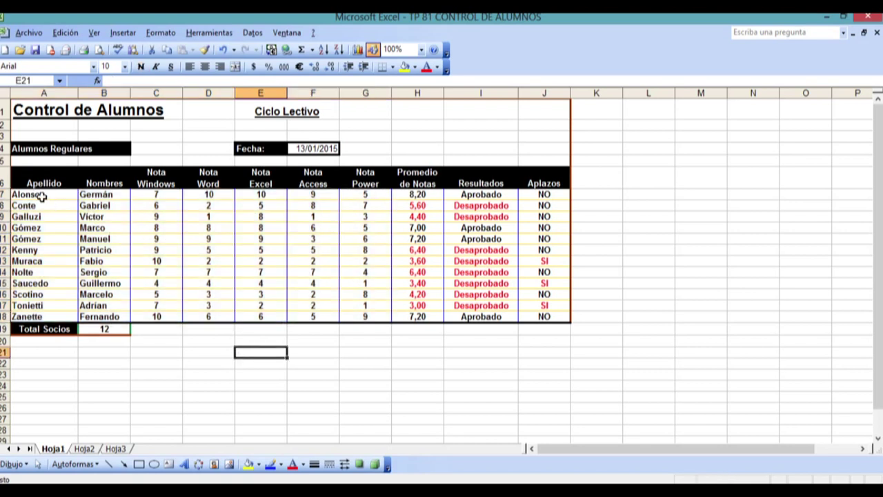
drag(41, 197, 368, 315)
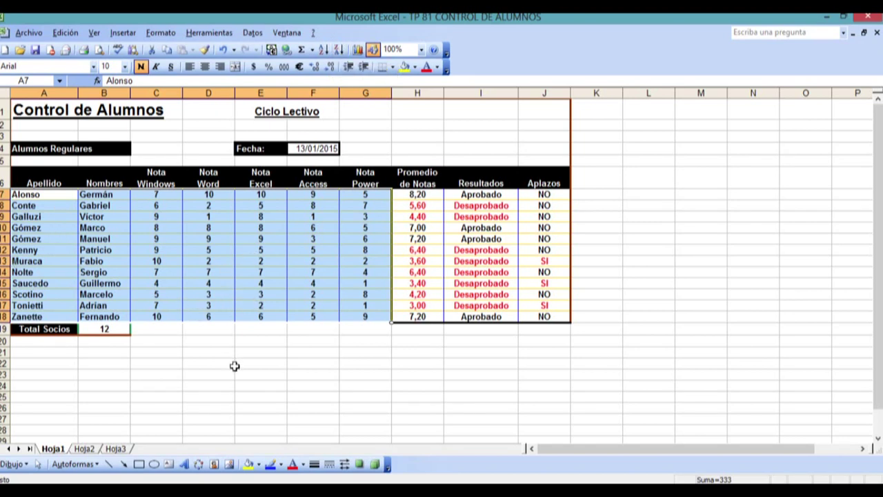
click(233, 365)
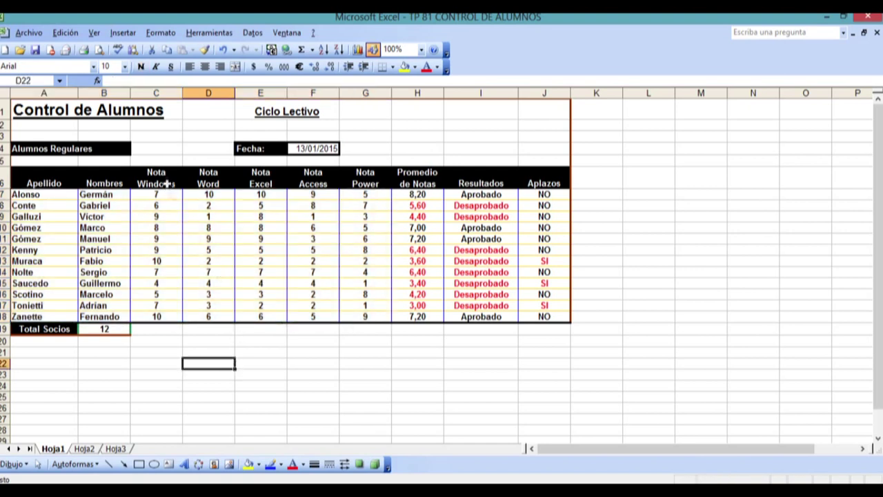
drag(76, 197, 466, 273)
click(457, 364)
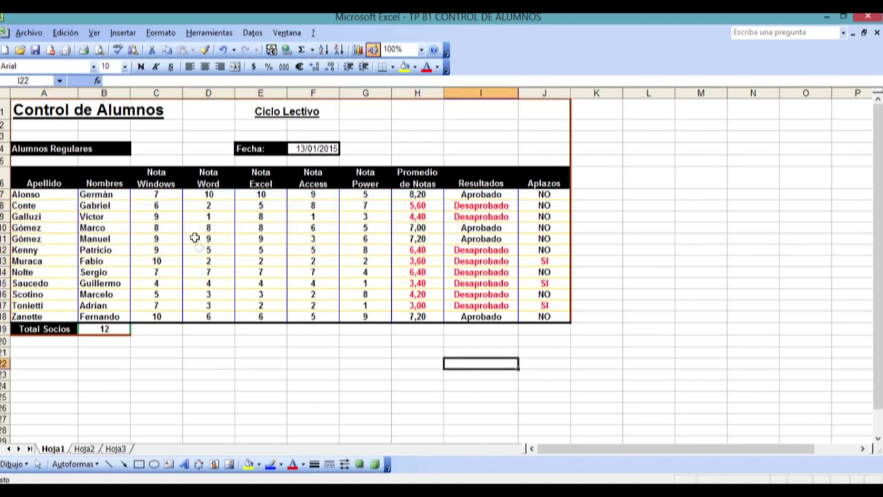
drag(63, 198, 19, 173)
click(465, 374)
click(312, 364)
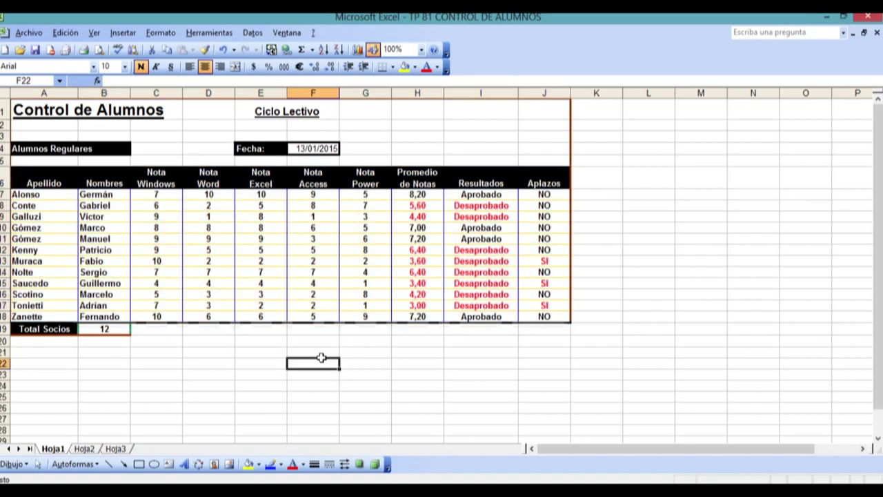
click(403, 378)
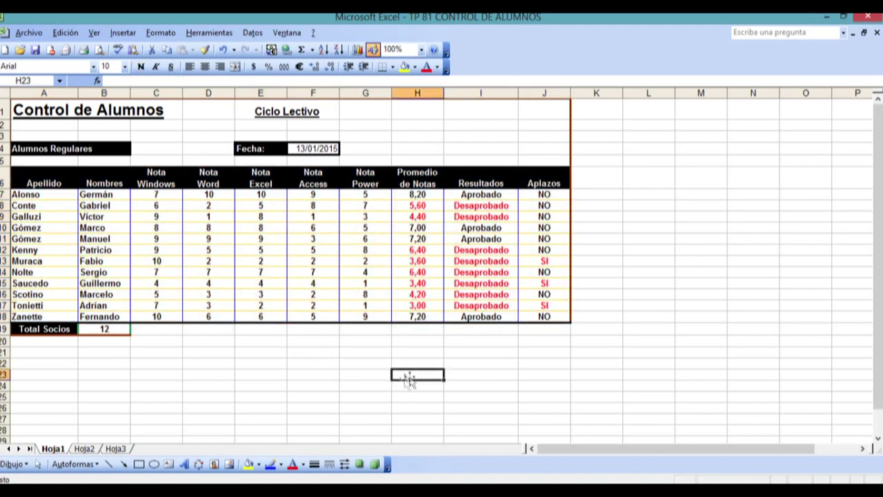
click(298, 352)
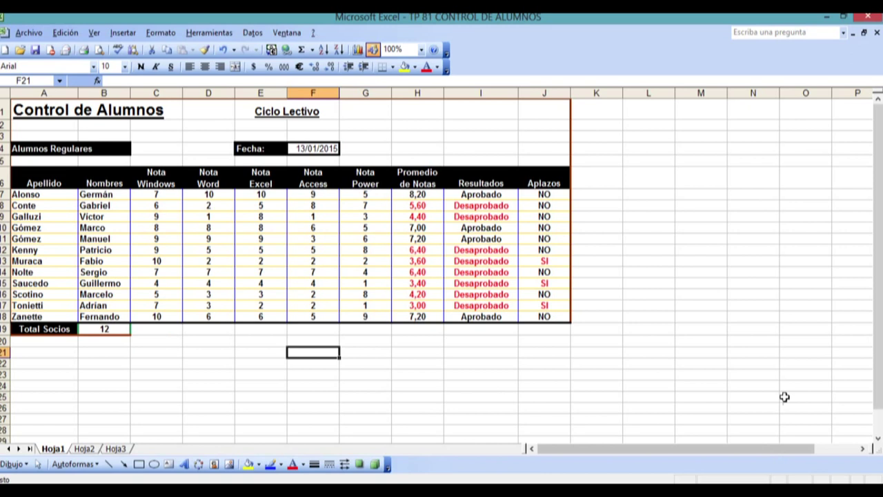
Close the TP 81 CONTROL DE ALUMNOS workbook without saving the changes.
click(877, 32)
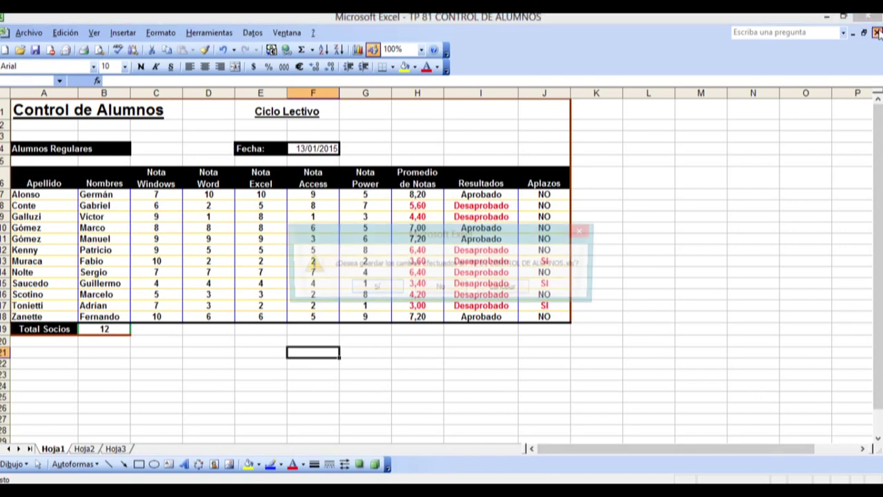
click(442, 286)
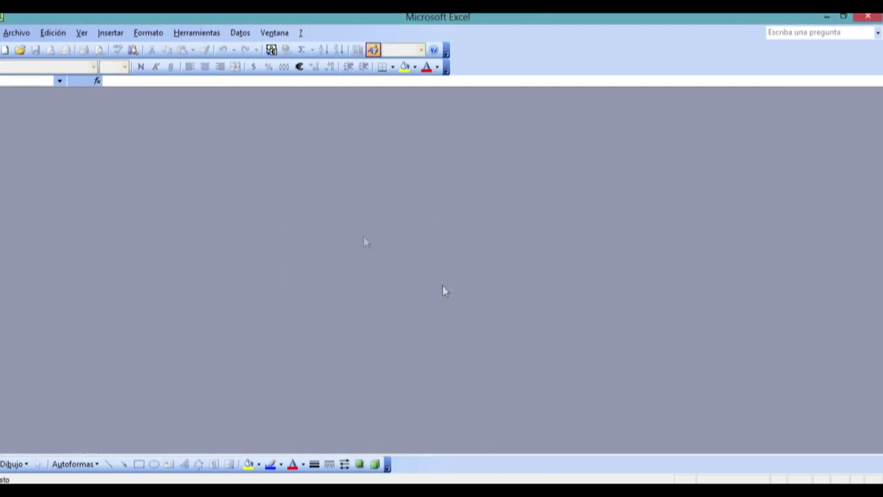